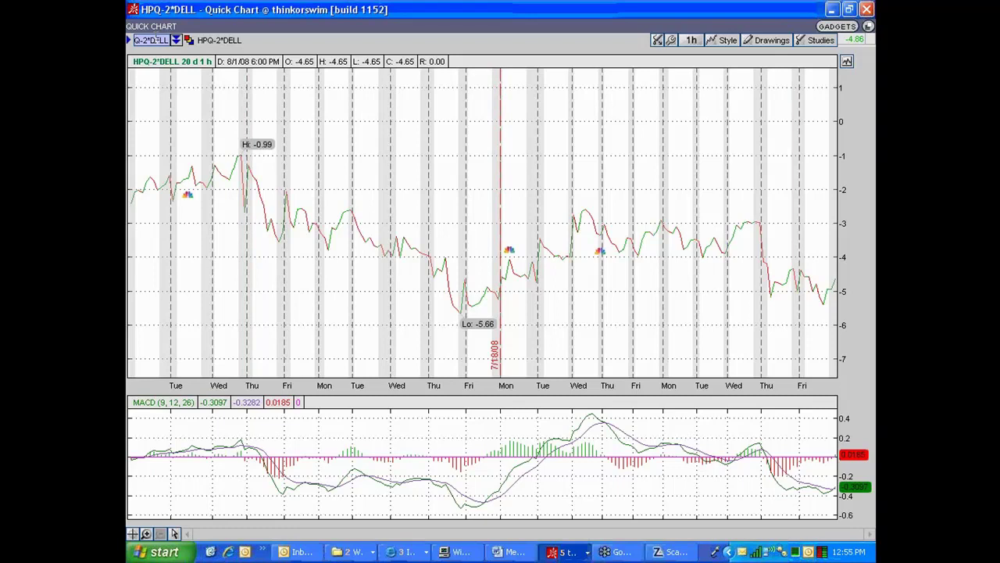
# Chart HPQ on its own in the Quick Chart, replacing the HPQ-2*DELL spread.
pyautogui.write('HPQ')
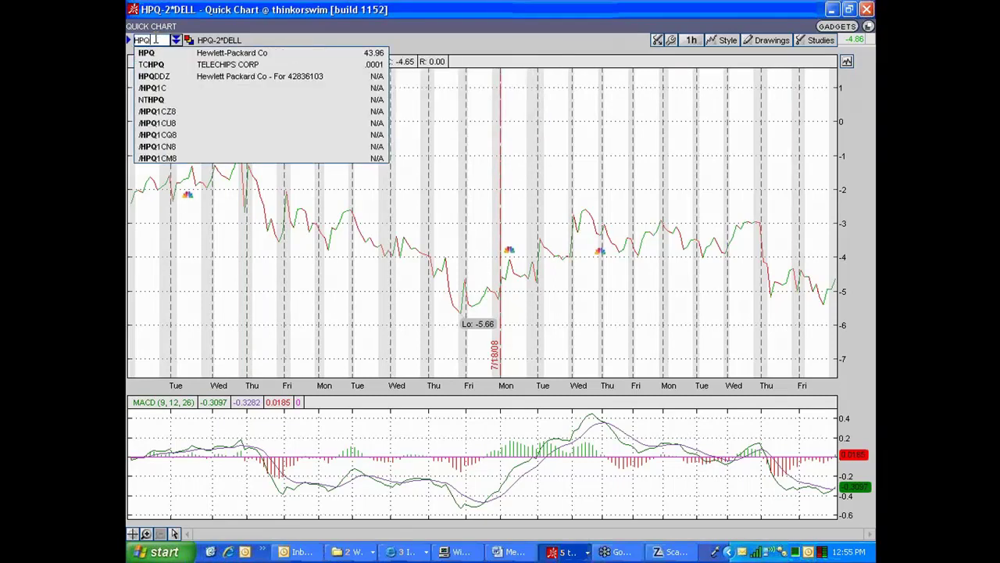
pyautogui.press('Return')
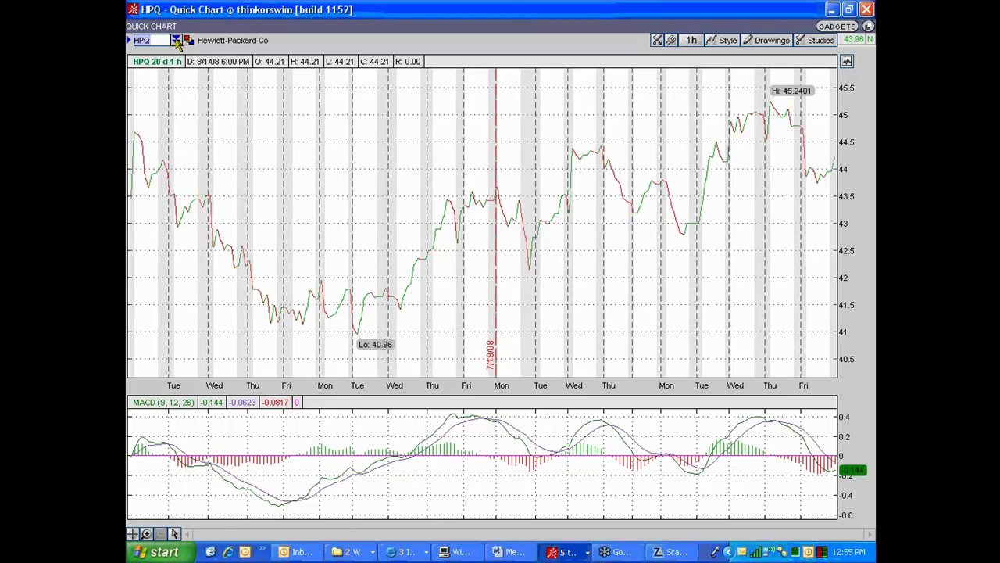
pyautogui.click(177, 43)
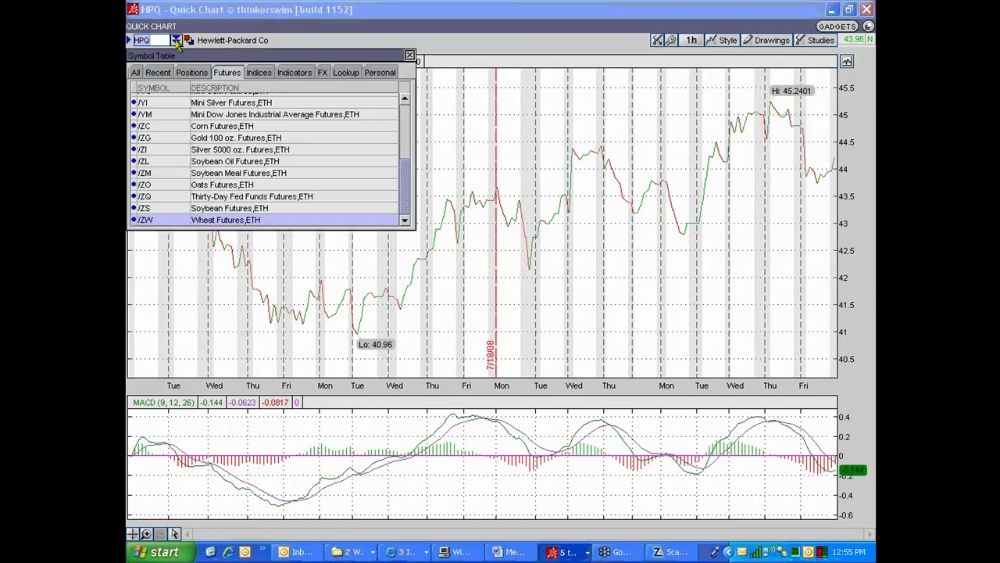
pyautogui.click(398, 34)
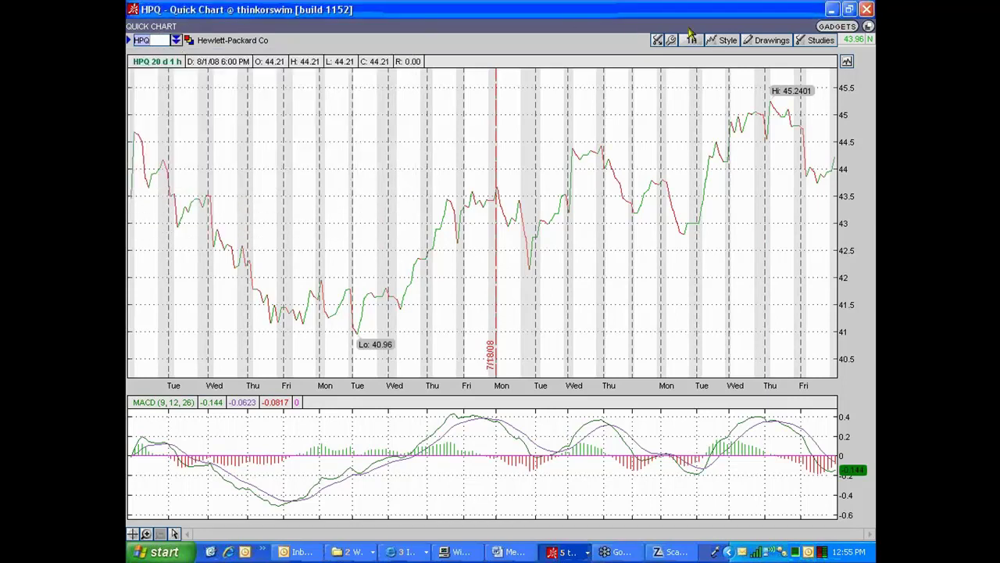
# In the study editor, add the Correlation study to the HPQ chart.
pyautogui.click(809, 45)
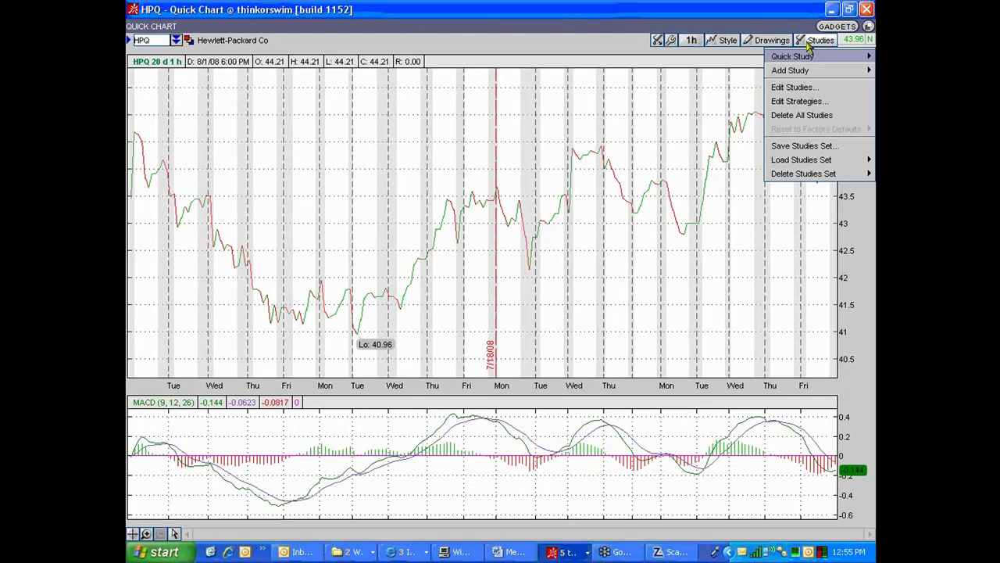
pyautogui.click(791, 88)
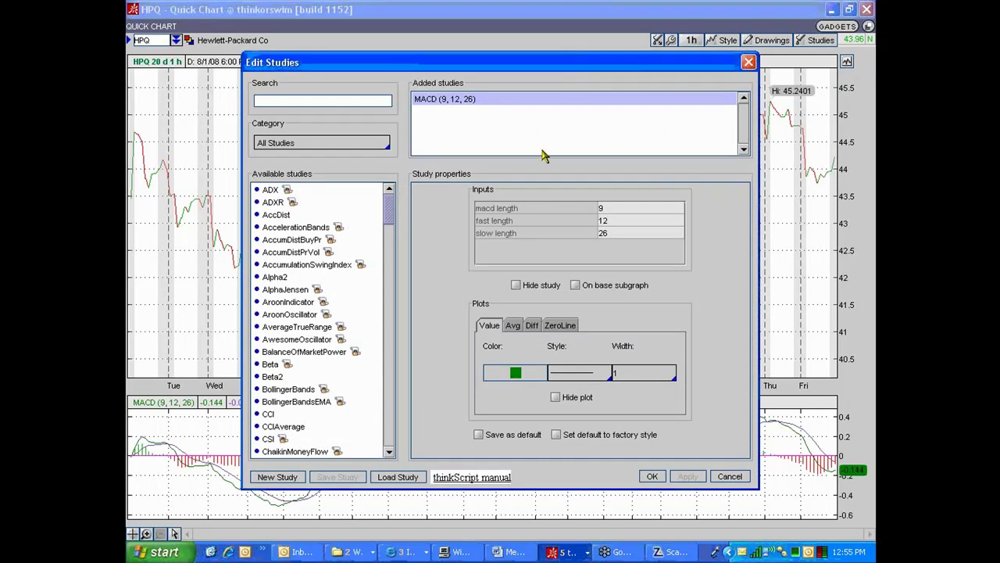
pyautogui.moveTo(393, 205); pyautogui.dragTo(389, 244)
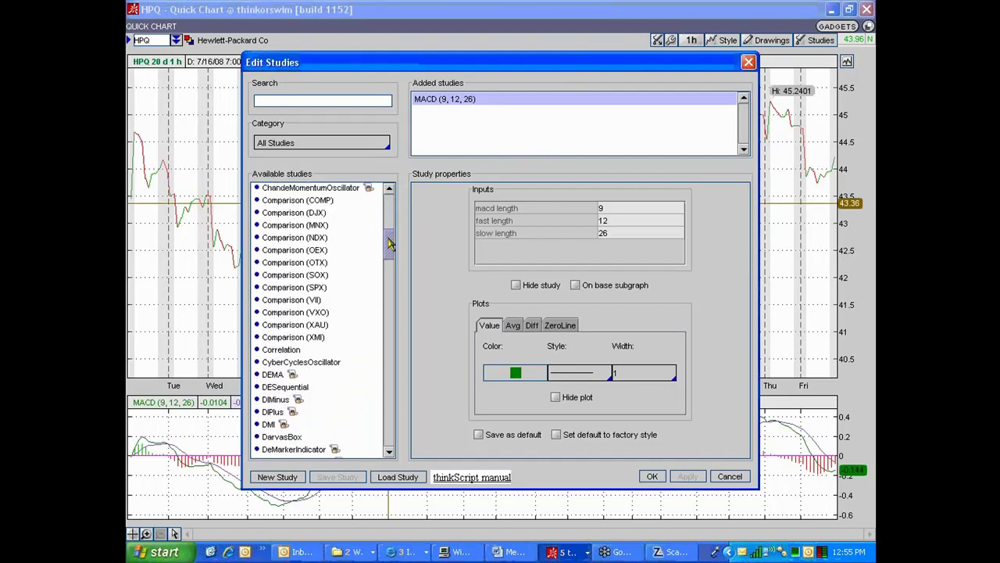
pyautogui.click(279, 350)
pyautogui.doubleClick(279, 350)
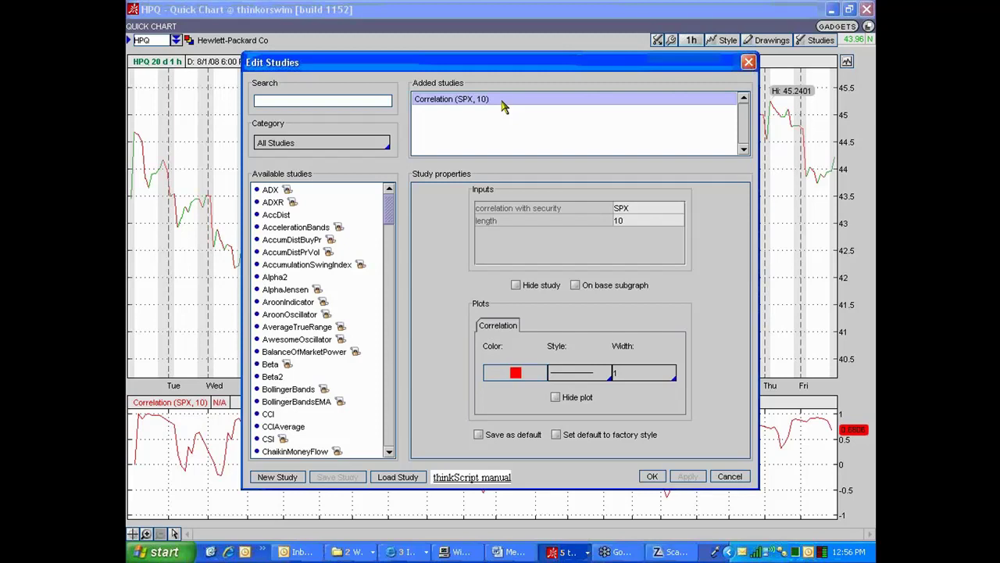
# Set the Correlation study's security to DELL and length to 30, then apply and confirm.
pyautogui.click(628, 207)
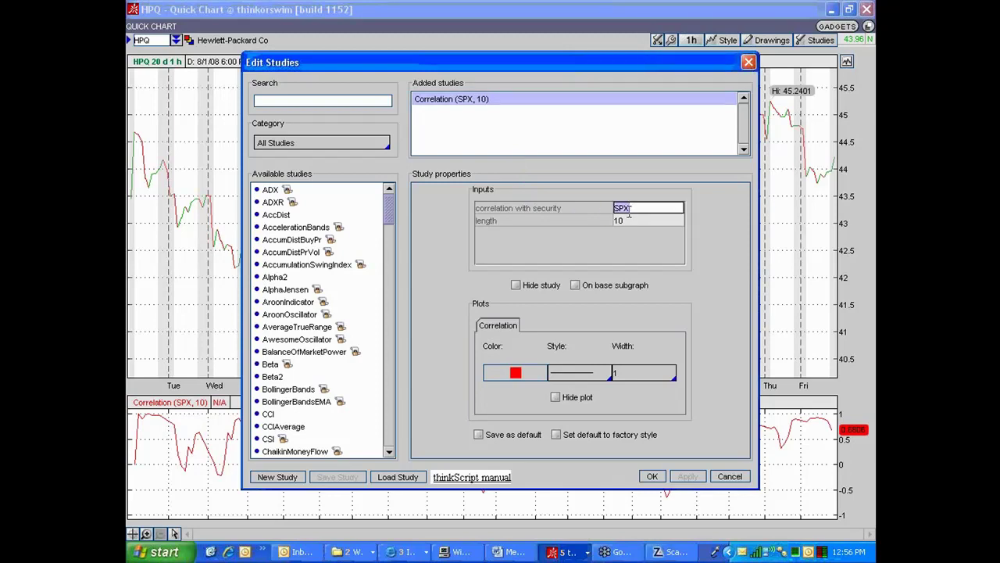
pyautogui.write('dell')
pyautogui.click(621, 222)
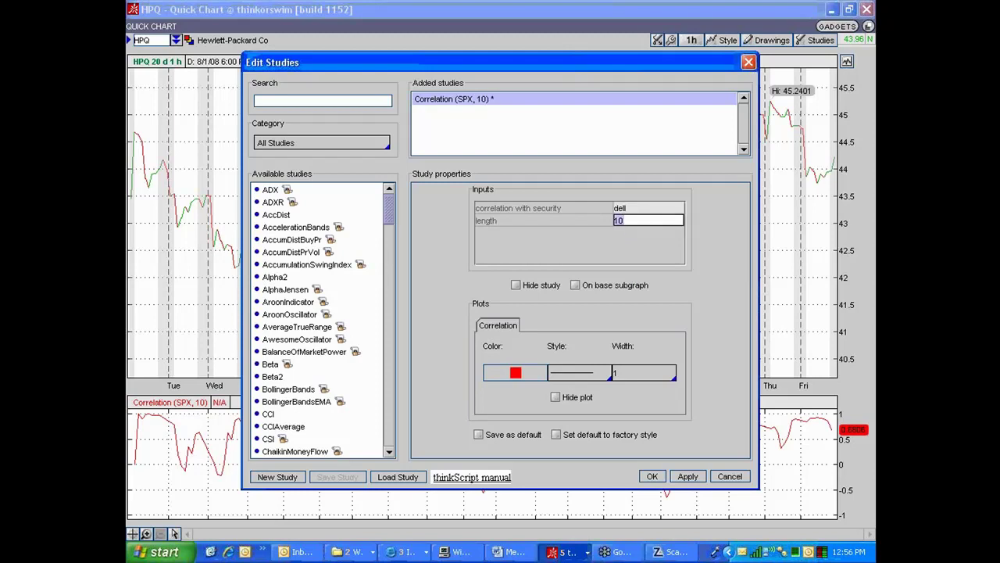
pyautogui.write('30')
pyautogui.click(685, 476)
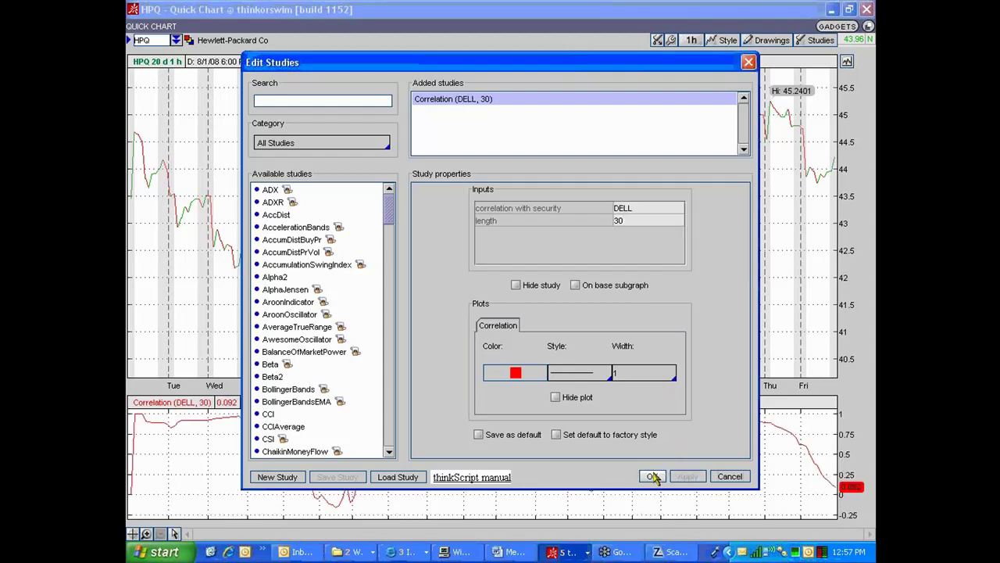
pyautogui.click(652, 476)
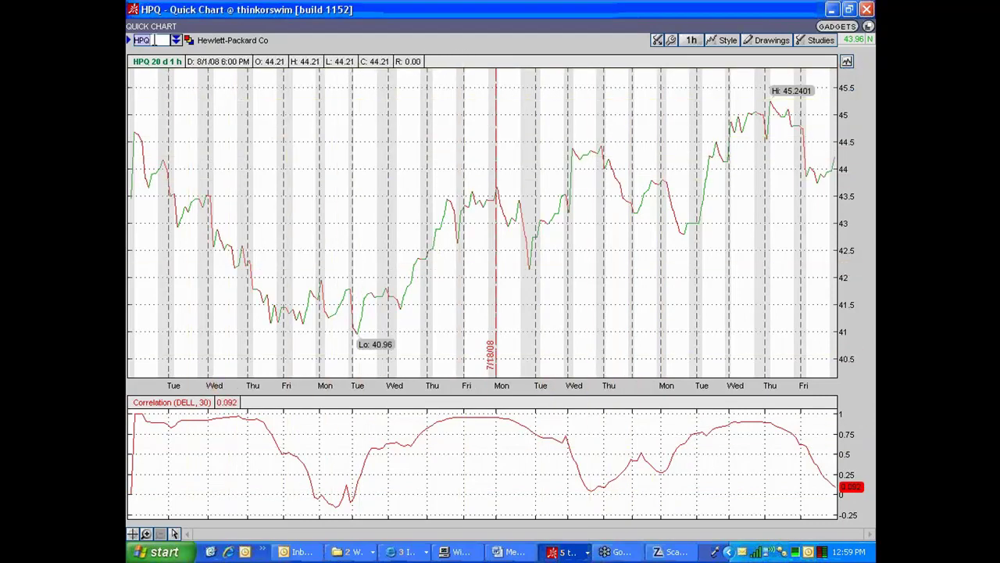
# Switch the chart to MNX and change its Correlation security from DELL to SPY.
pyautogui.write('MNX')
pyautogui.press('Return')
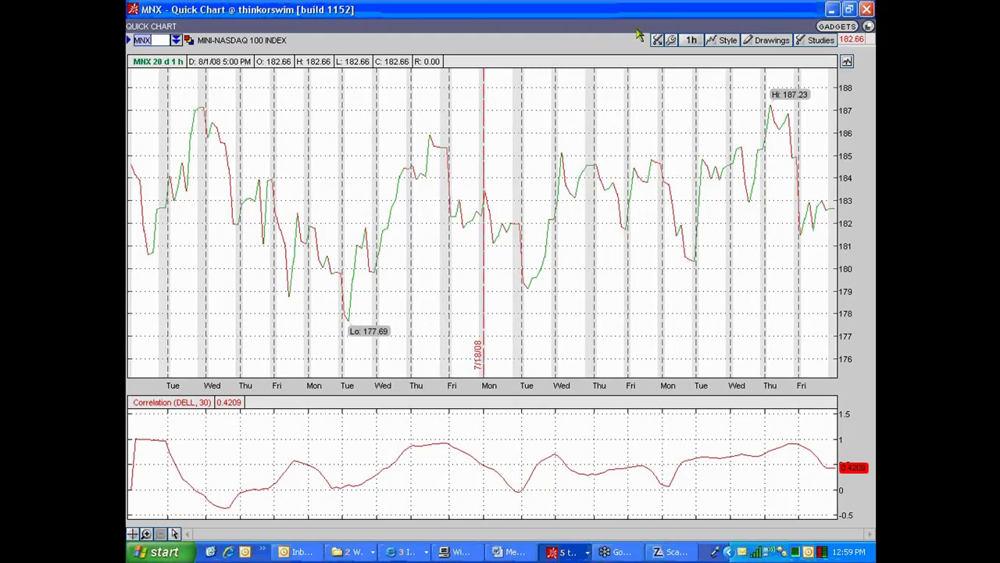
pyautogui.click(821, 40)
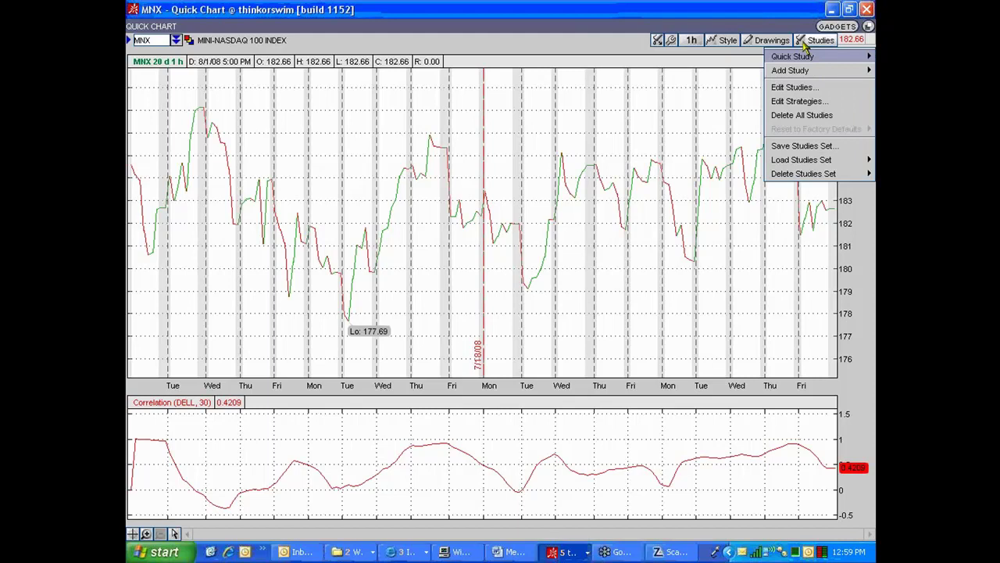
pyautogui.click(793, 86)
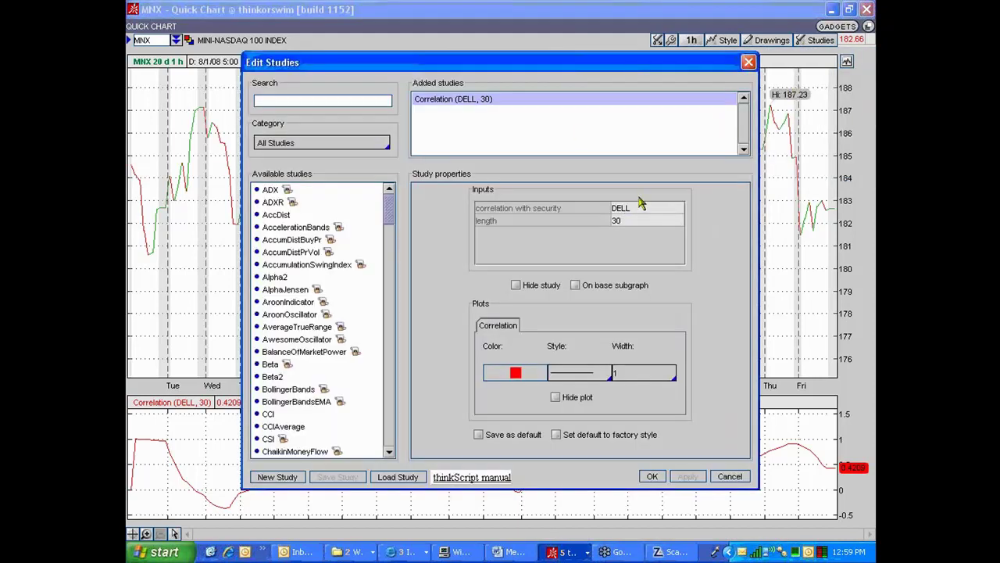
pyautogui.doubleClick(628, 209)
pyautogui.write('spy')
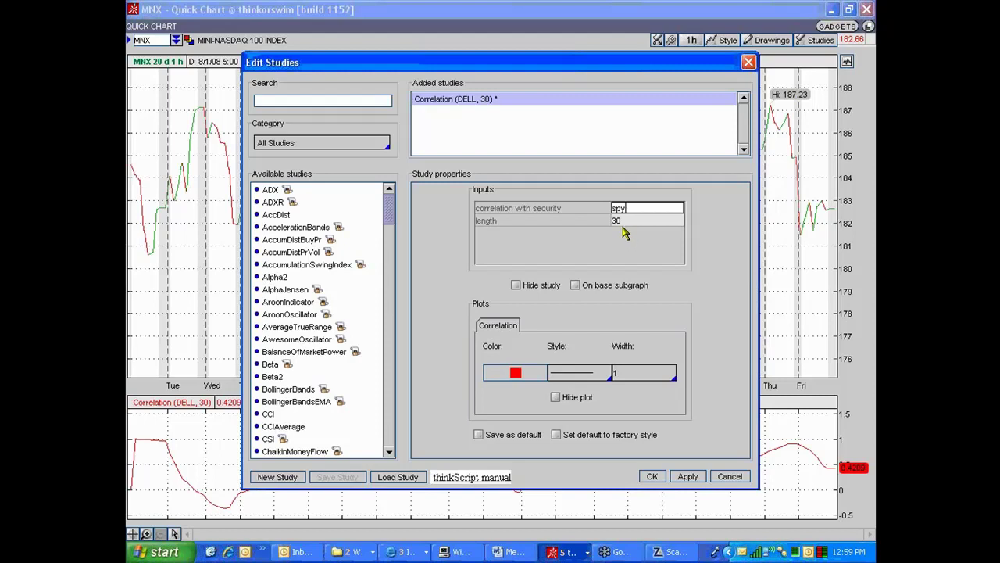
pyautogui.click(651, 476)
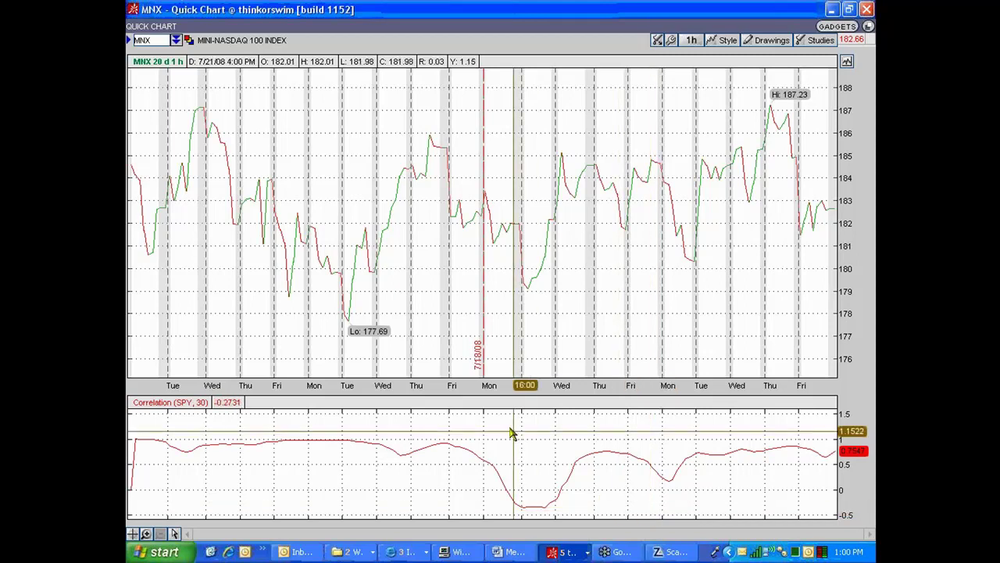
# Select the MNX symbol box before moving to the main window's Quote tab.
pyautogui.click(148, 41)
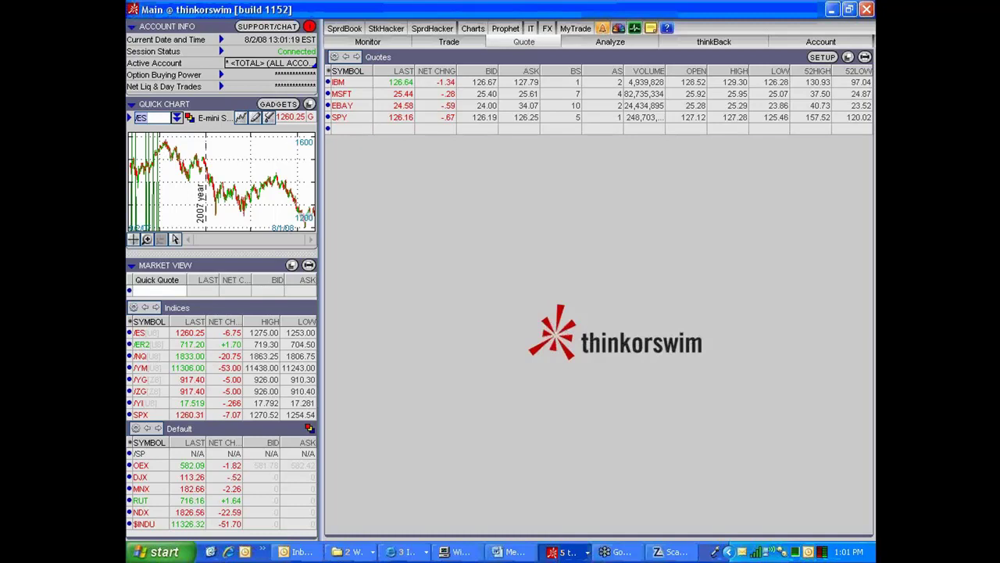
# In Customize Quotes, add the Industry Division, Industry Sector and Industry Group columns.
pyautogui.click(359, 129)
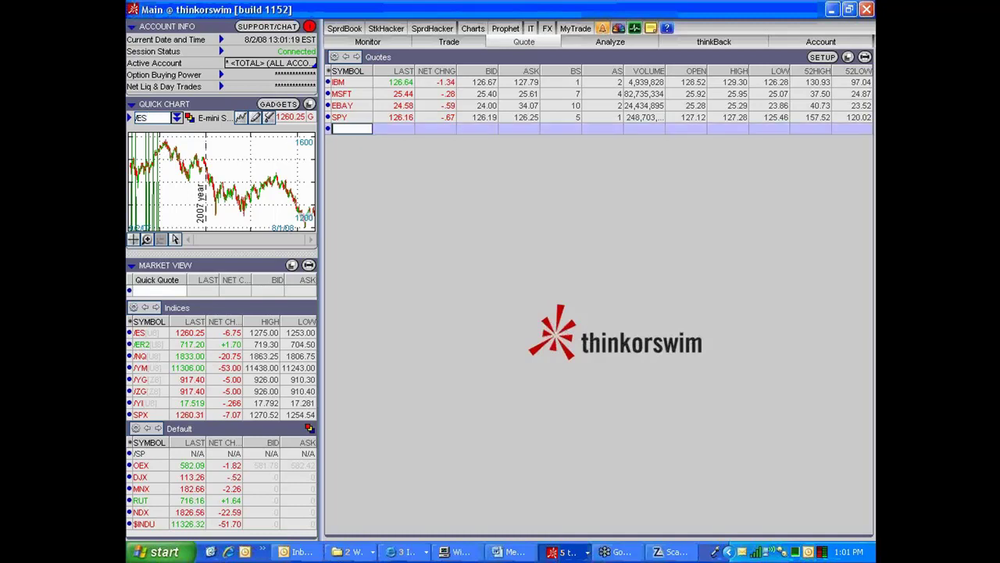
pyautogui.click(330, 72)
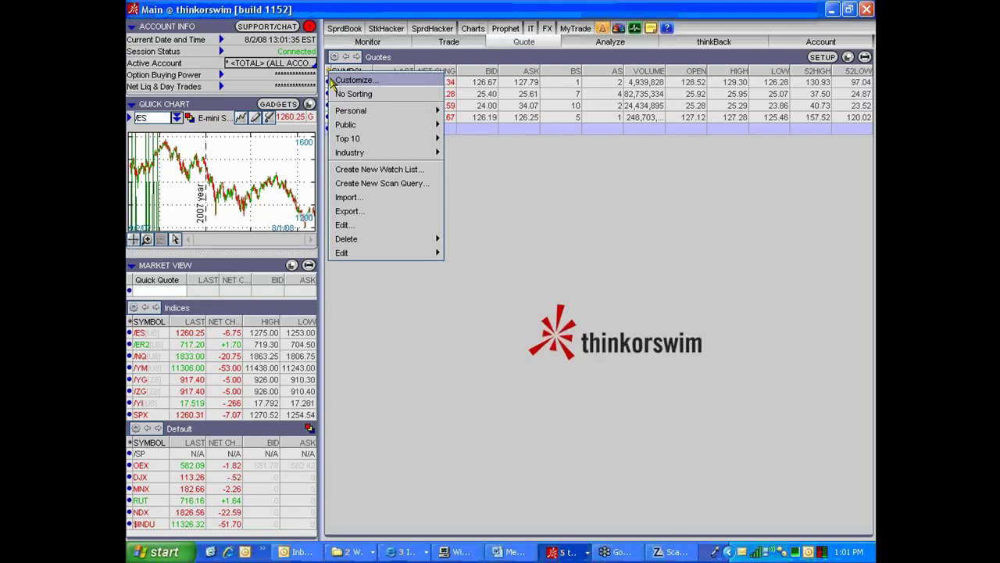
pyautogui.click(361, 81)
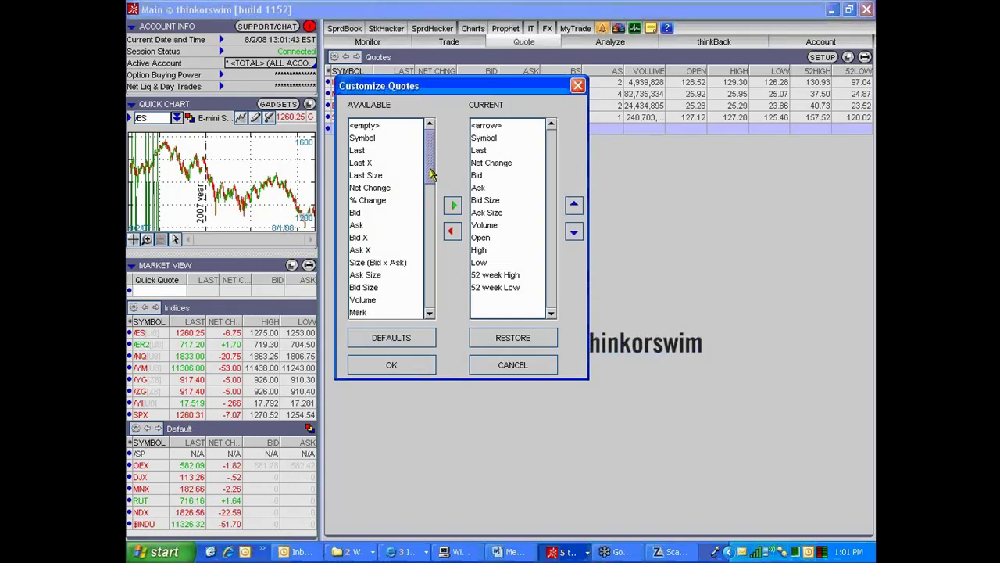
pyautogui.moveTo(429, 173); pyautogui.dragTo(430, 311)
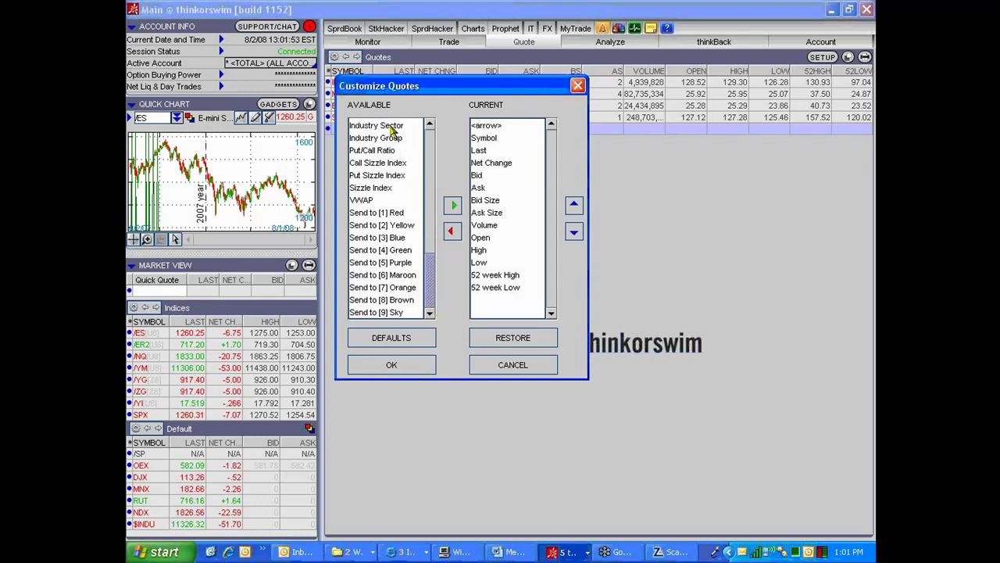
pyautogui.click(429, 127)
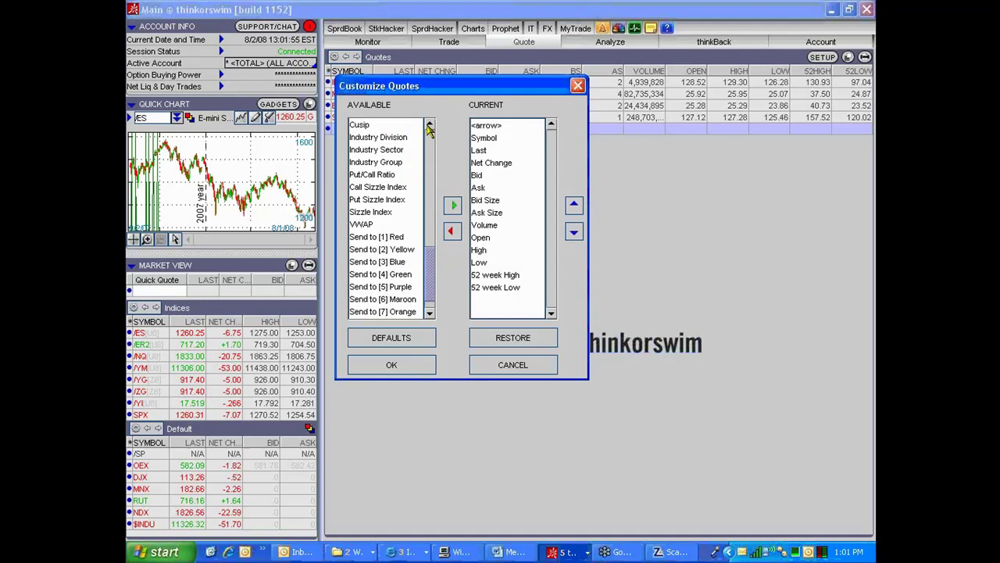
pyautogui.click(429, 126)
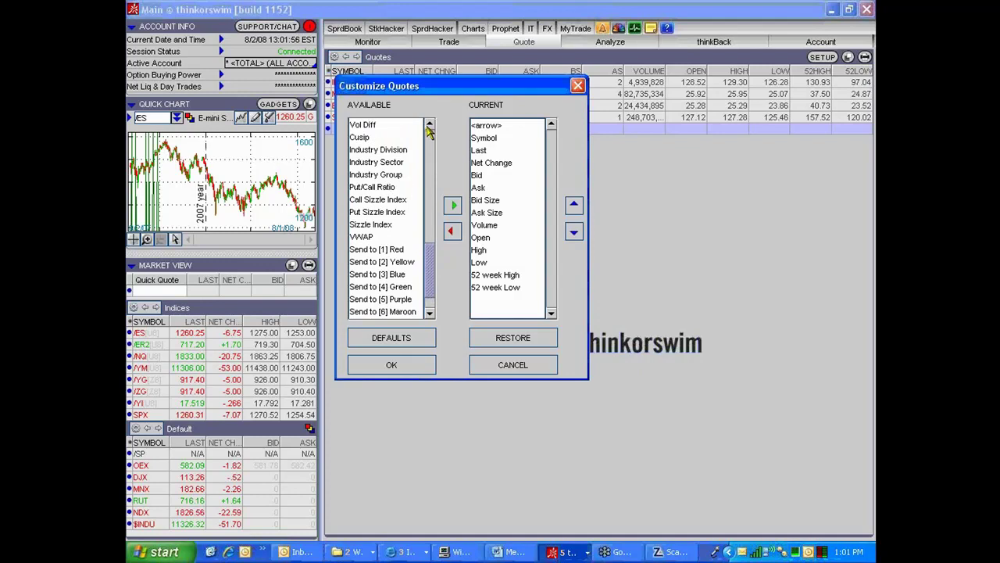
pyautogui.click(394, 154)
pyautogui.click(453, 205)
pyautogui.click(398, 163)
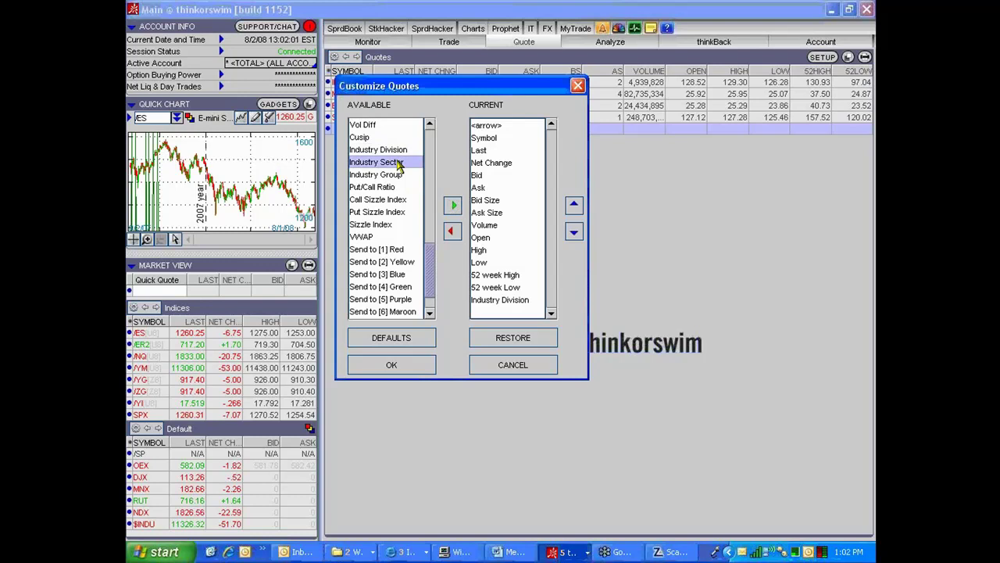
pyautogui.click(453, 207)
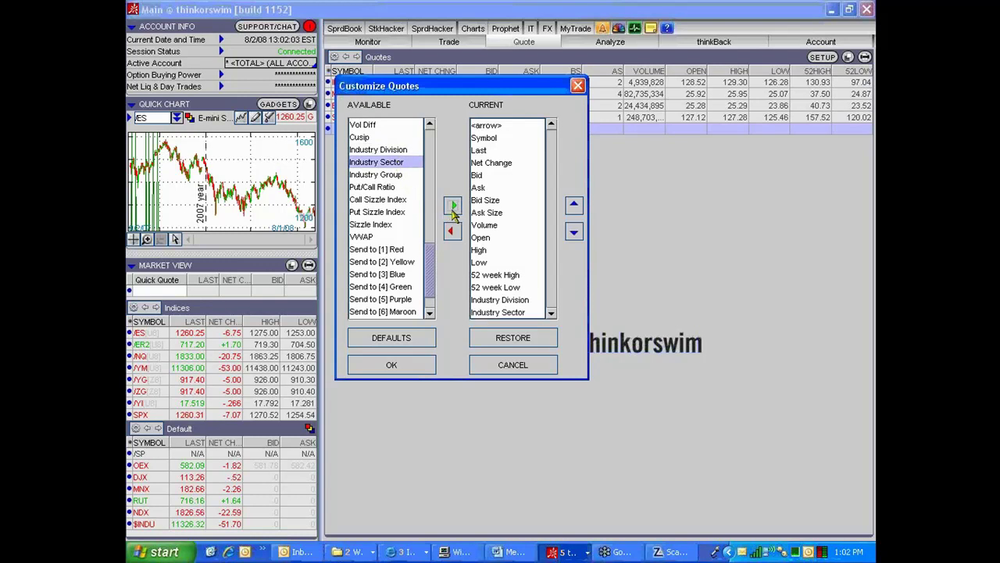
pyautogui.click(393, 175)
pyautogui.click(453, 206)
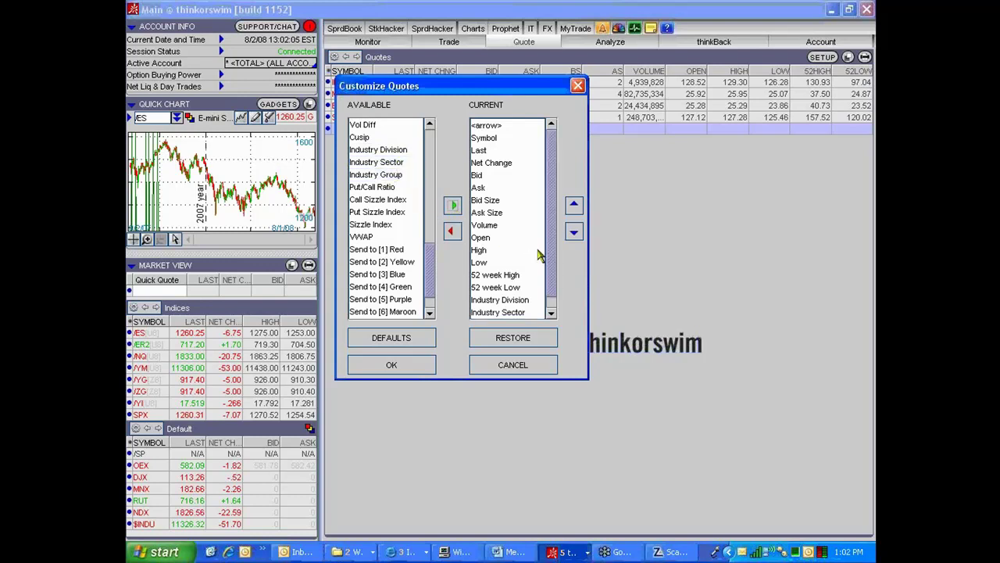
# Remove the 52 week High, 52 week Low, Bid Size and Ask Size columns.
pyautogui.scroll(-1, 551, 258)
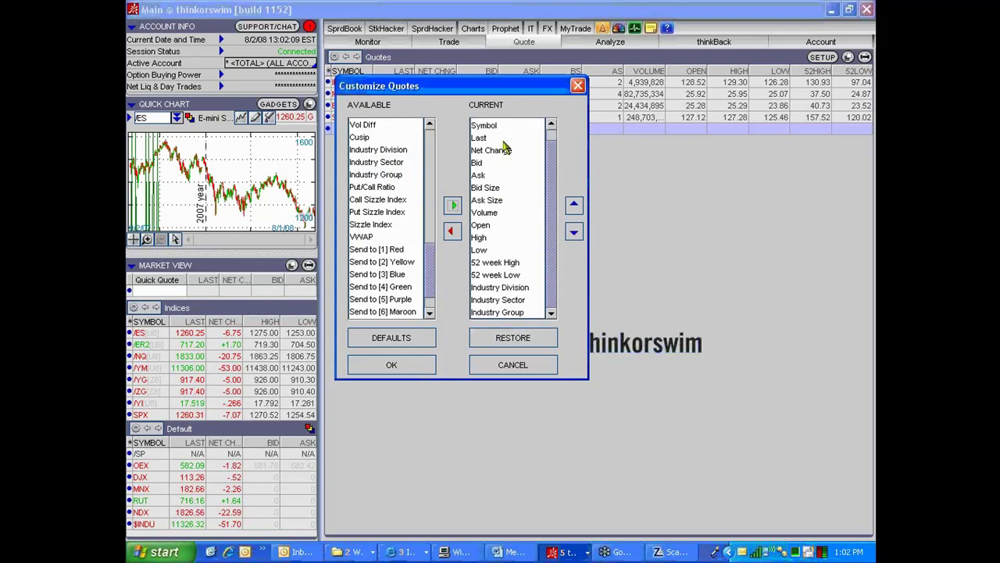
pyautogui.click(493, 265)
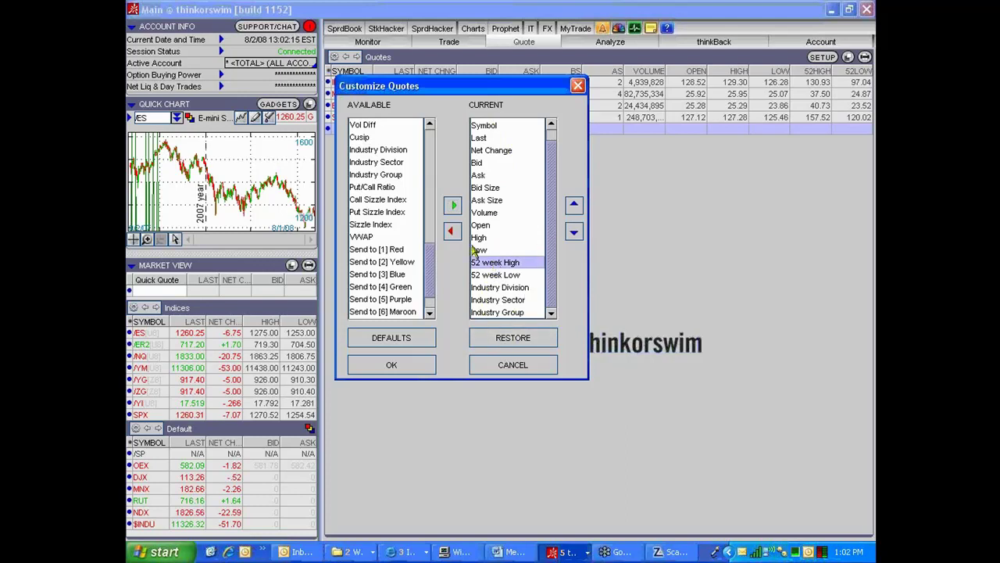
pyautogui.click(451, 232)
pyautogui.click(500, 275)
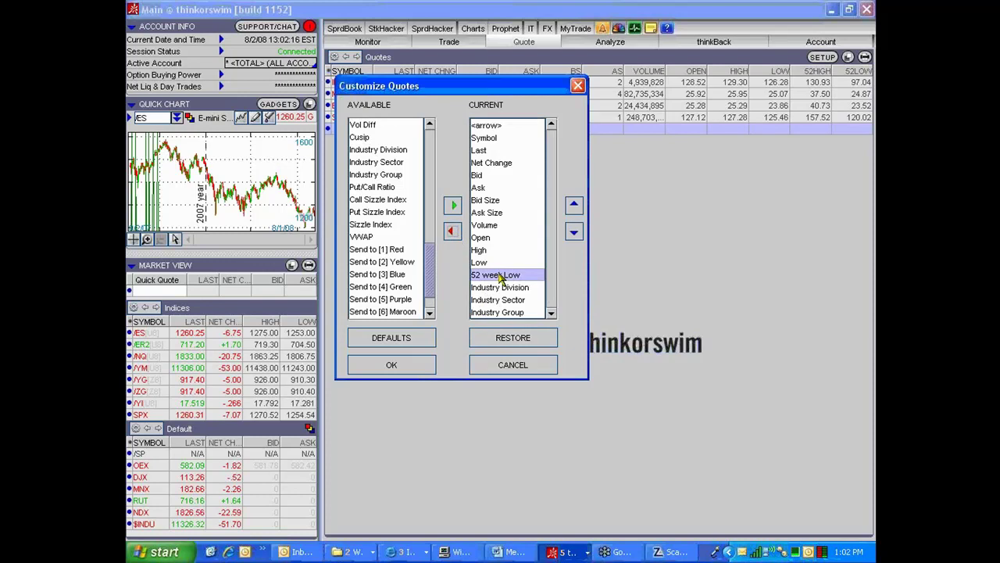
pyautogui.click(450, 233)
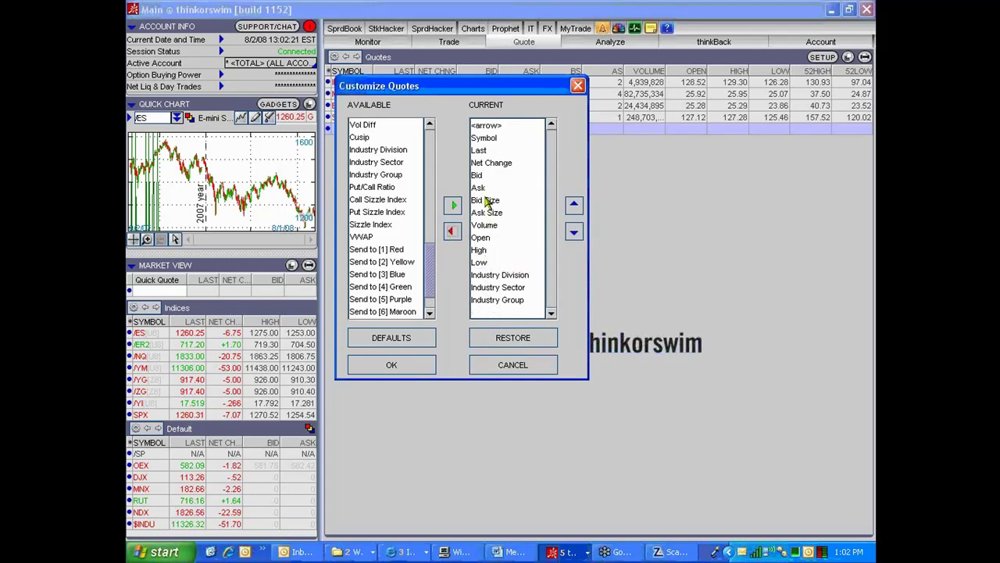
pyautogui.click(485, 201)
pyautogui.click(450, 232)
pyautogui.click(485, 203)
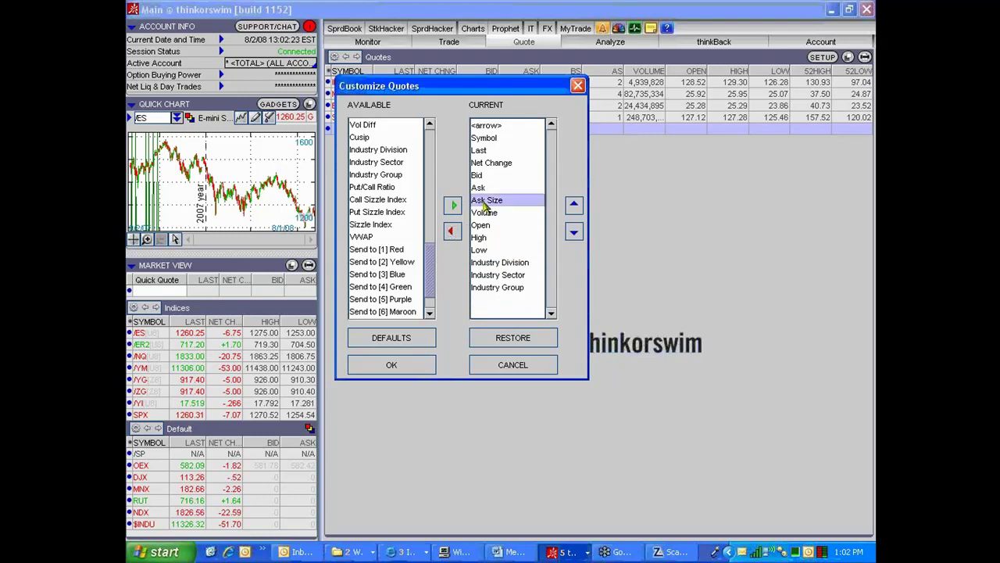
pyautogui.click(450, 231)
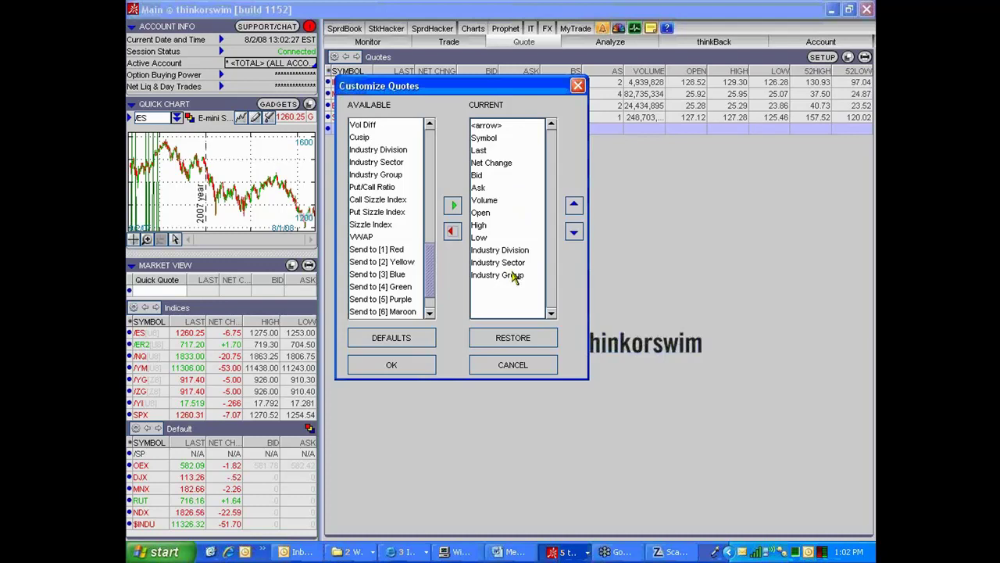
# Apply the new industry columns and add XOM as a quote row below SPY.
pyautogui.click(408, 364)
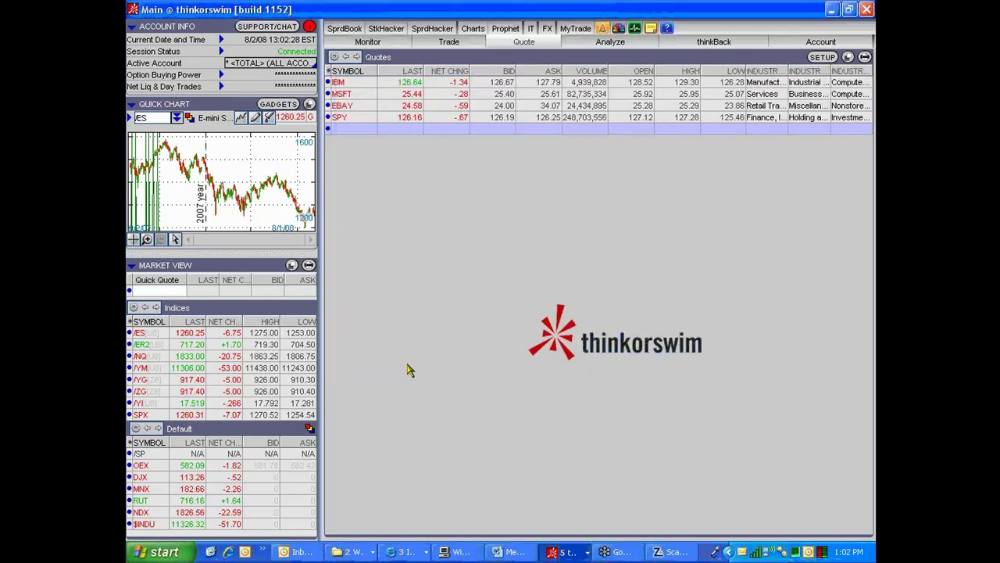
pyautogui.click(351, 130)
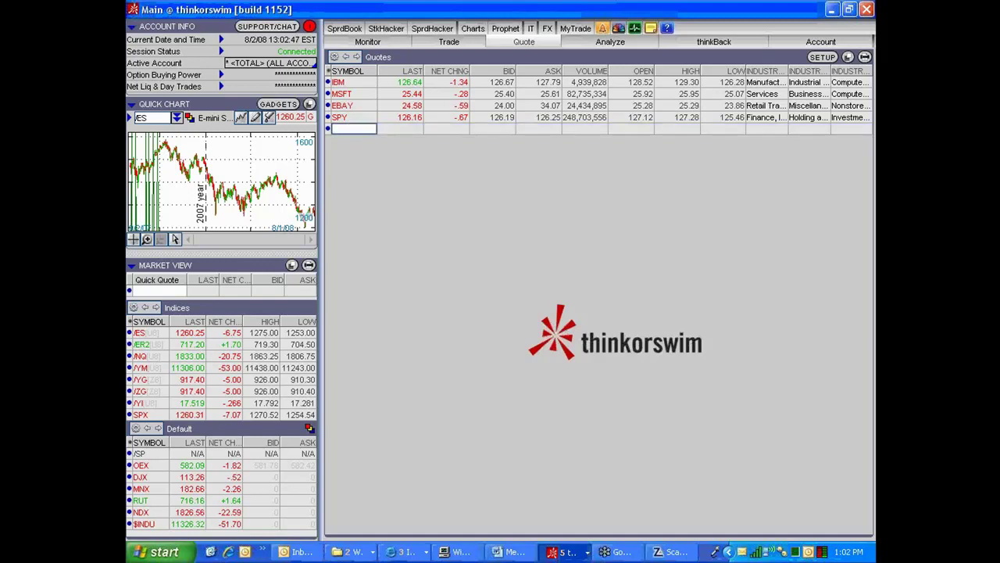
pyautogui.write('XOM')
pyautogui.press('Return')
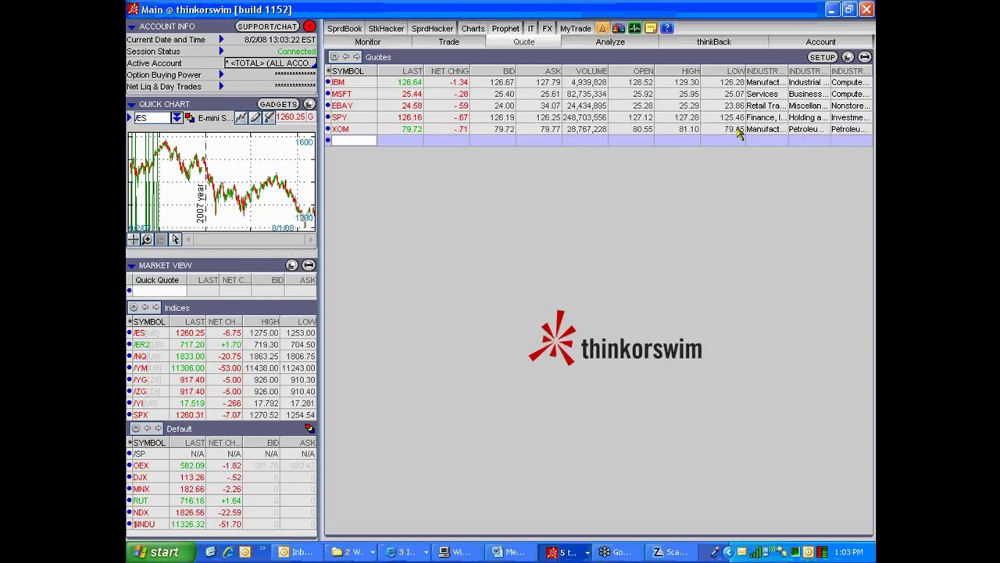
# Open TOS Index Watch and browse Industry > Manufacturing > Petroleum Refining and Related Industries.
pyautogui.click(635, 29)
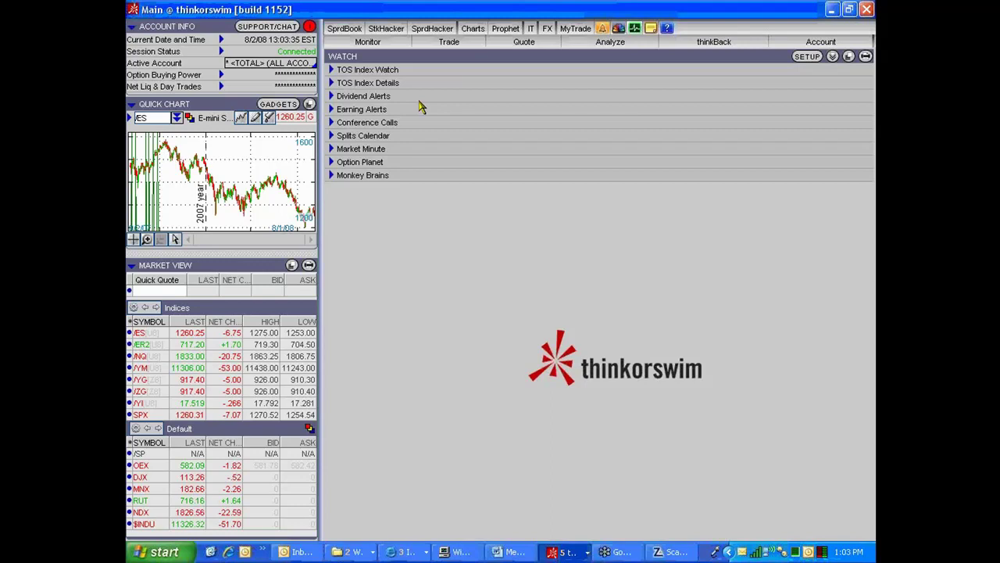
pyautogui.click(331, 71)
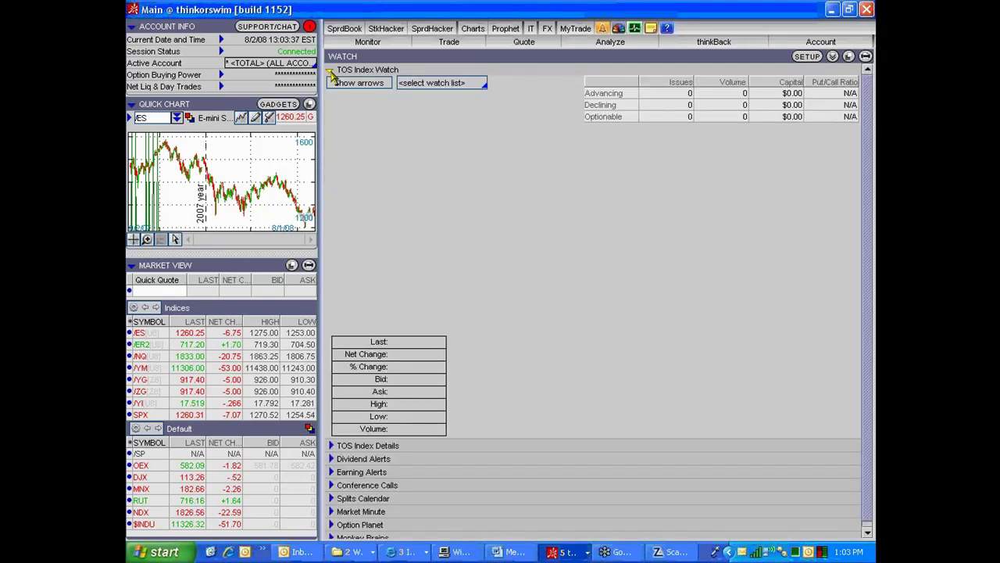
pyautogui.click(407, 84)
pyautogui.moveTo(414, 97)
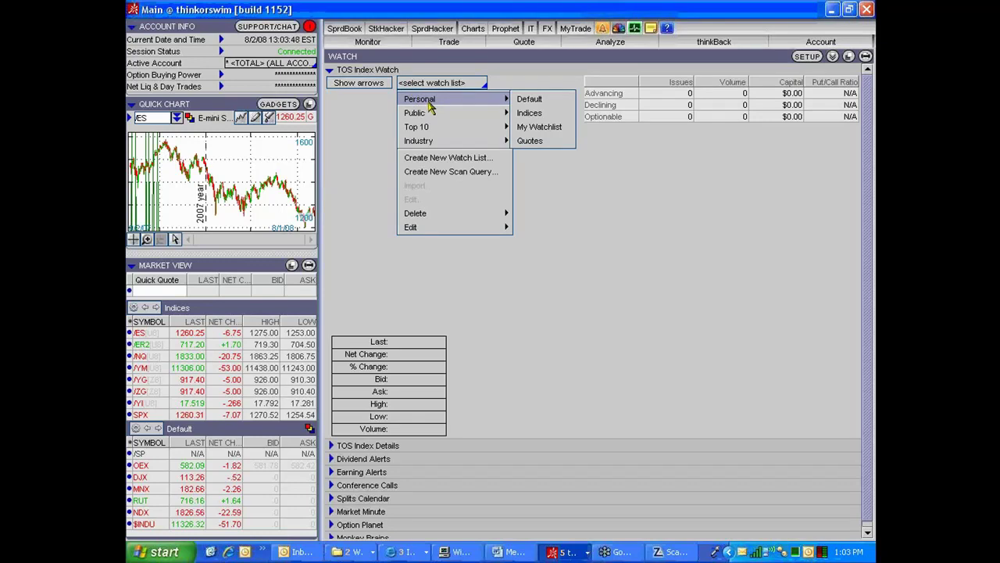
pyautogui.moveTo(450, 144)
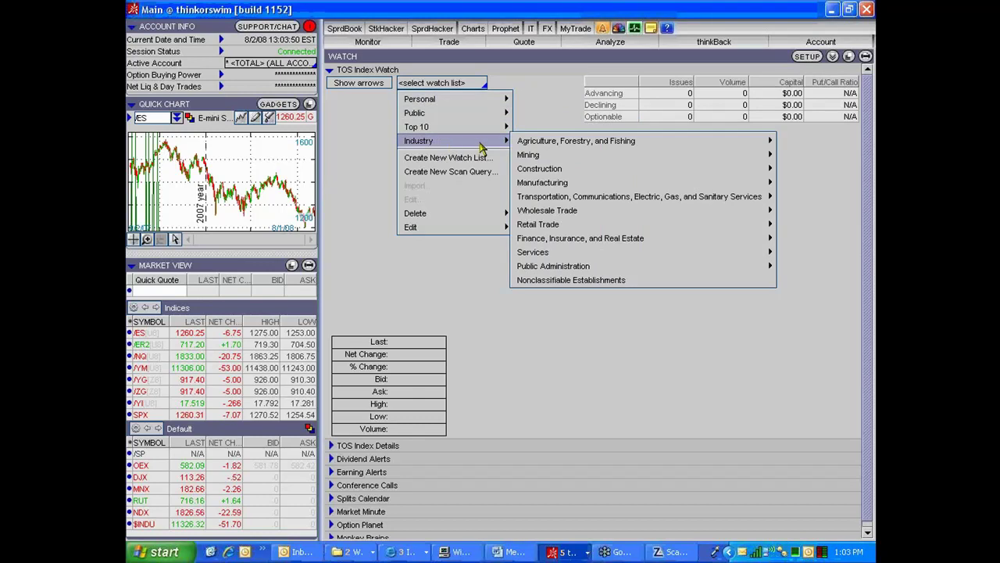
pyautogui.moveTo(527, 149)
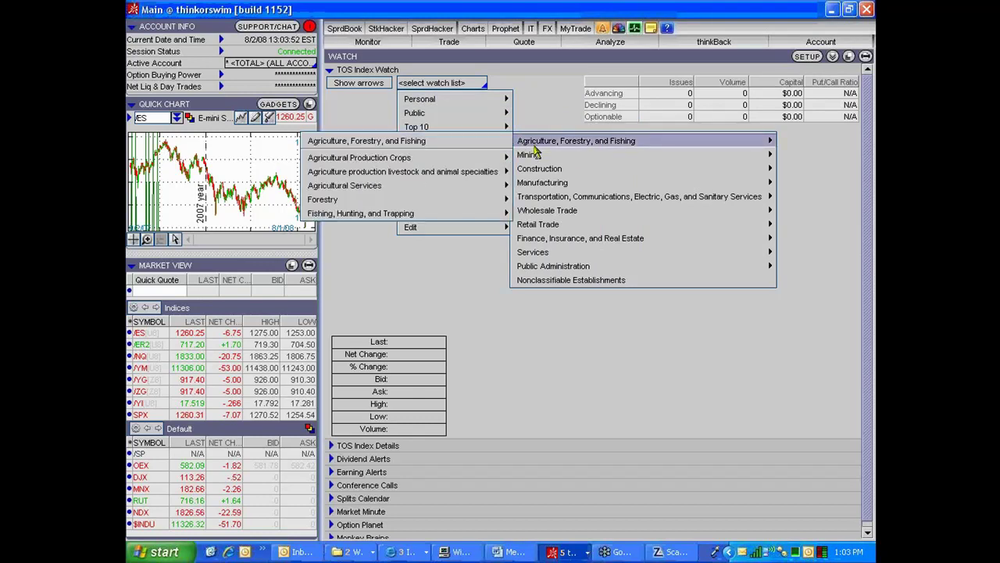
pyautogui.moveTo(538, 182)
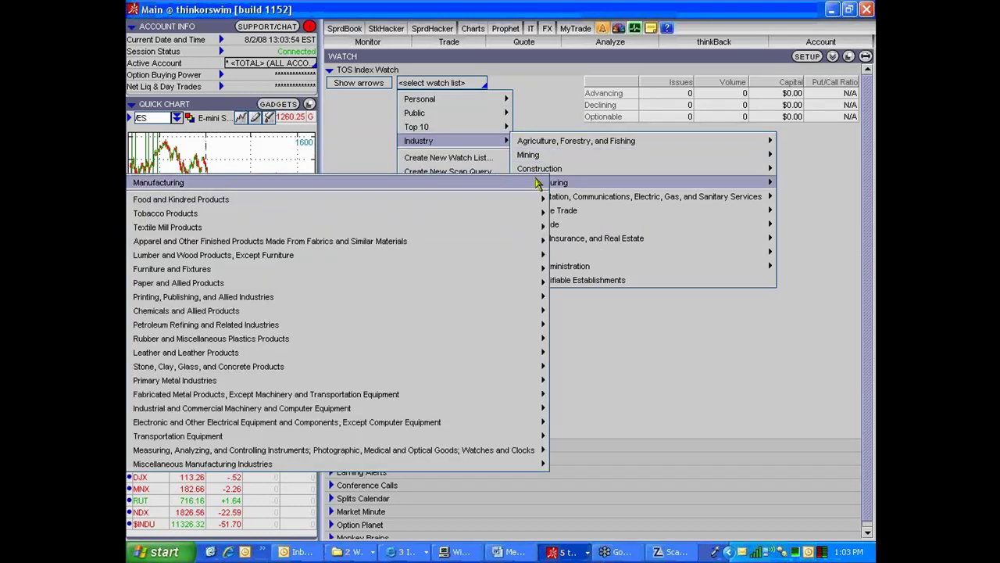
pyautogui.moveTo(532, 200)
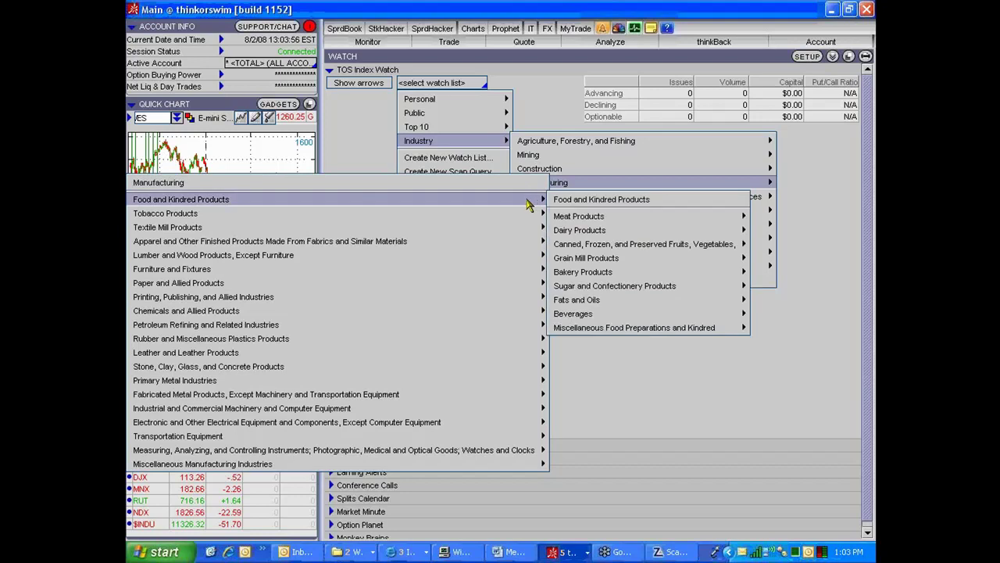
pyautogui.moveTo(510, 255)
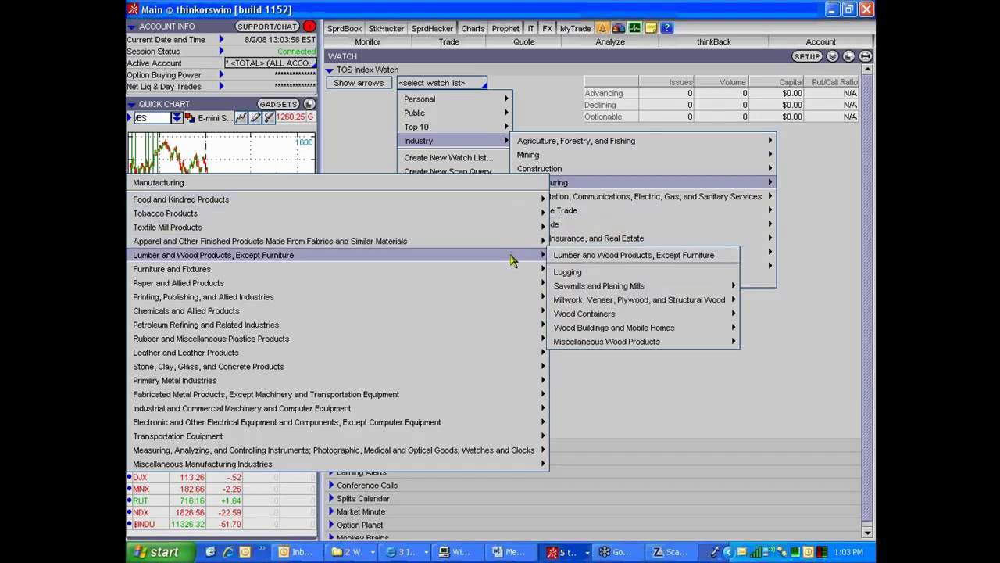
pyautogui.moveTo(494, 326)
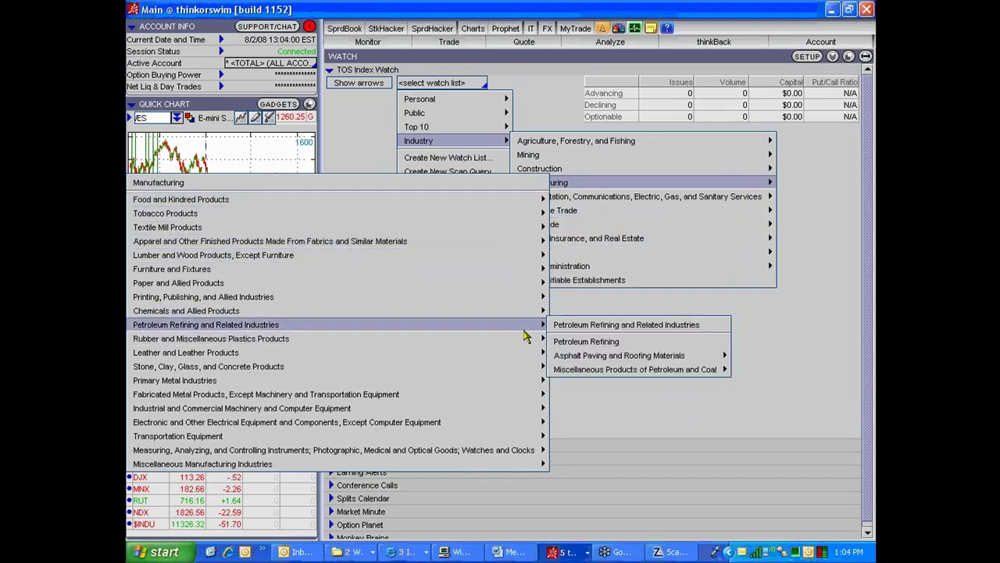
pyautogui.click(567, 343)
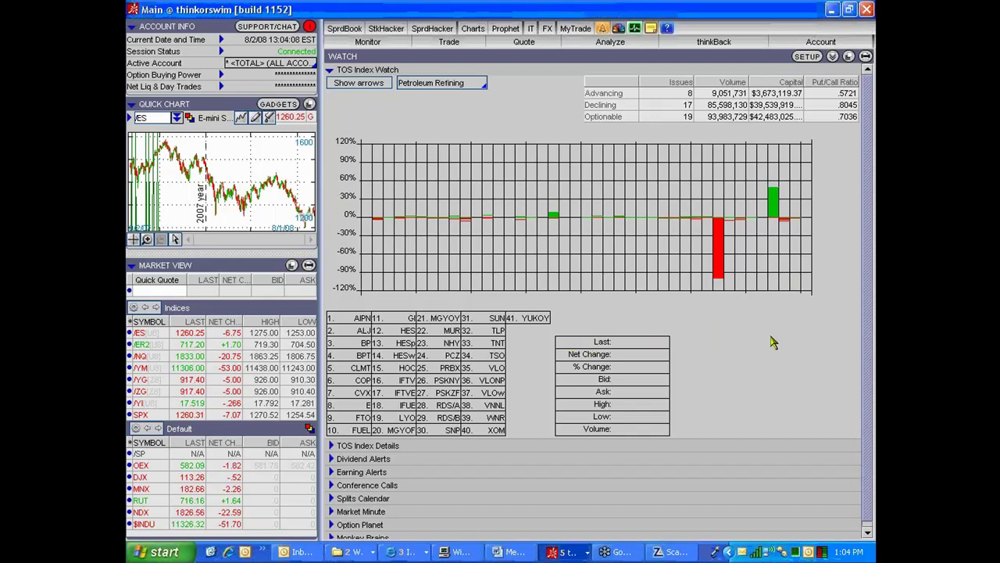
pyautogui.scroll(-1, 865, 285)
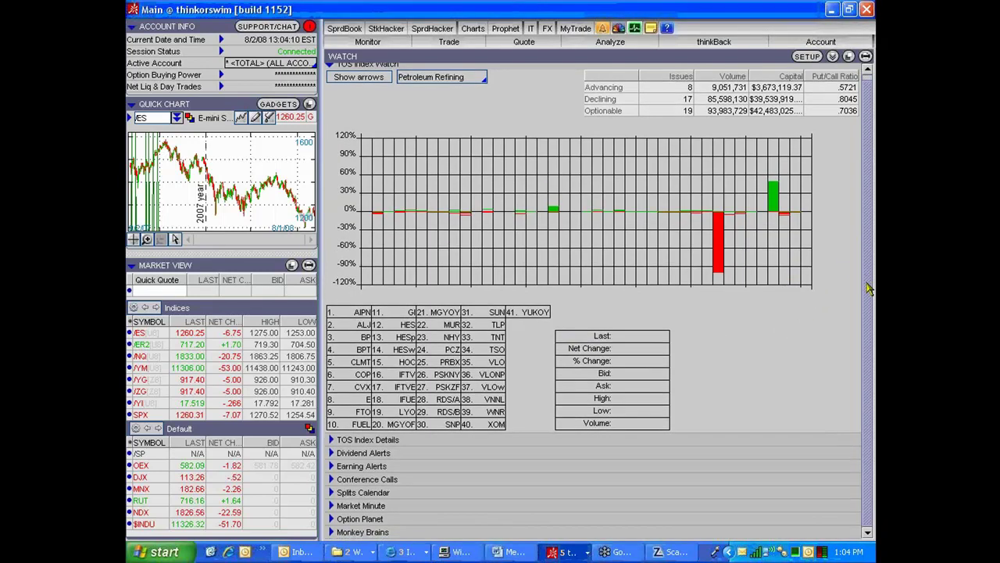